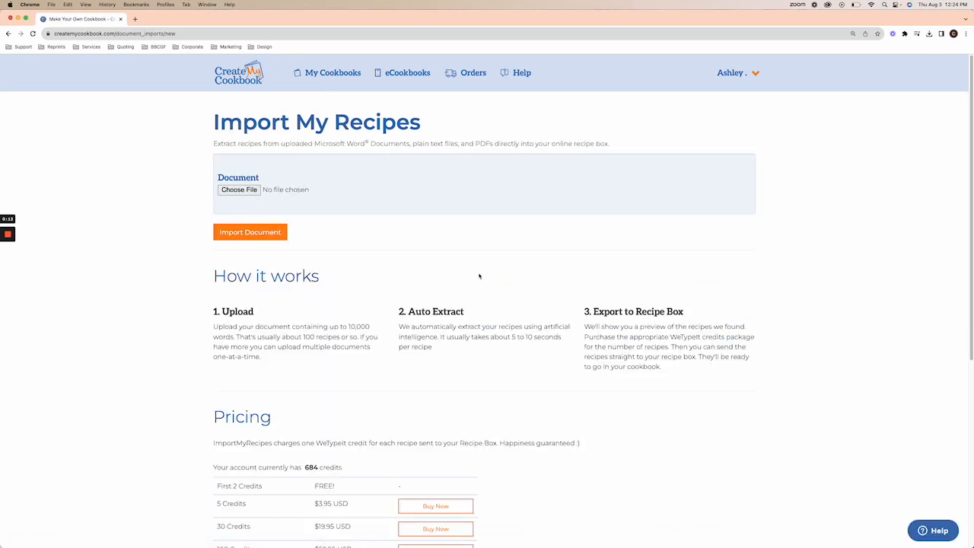
Step: Examine the import pricing, including the account's available credits and the offer for the first two credits
scroll(480, 277, "down", 3)
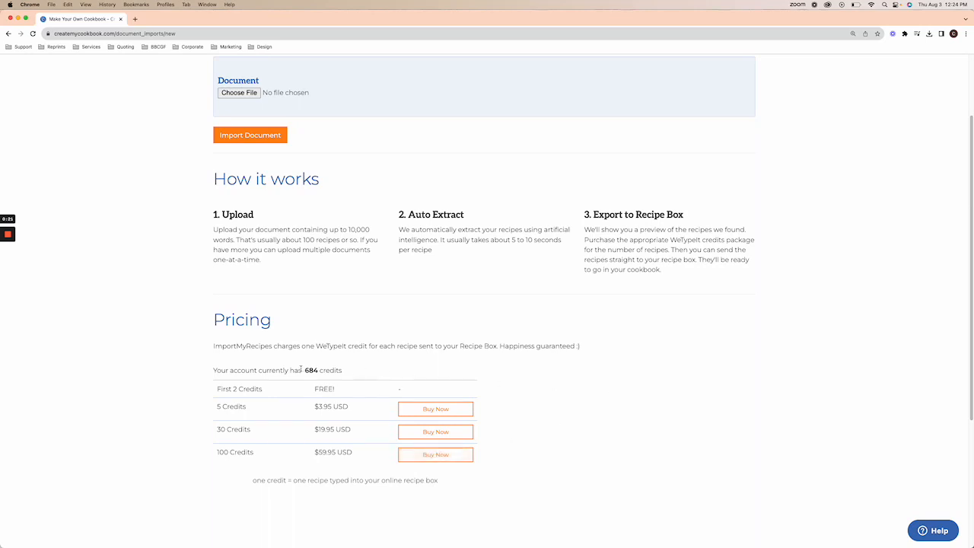
left_click_drag(302, 370, 348, 374)
left_click(347, 374)
left_click_drag(281, 391, 216, 392)
scroll(419, 443, "up", 2)
scroll(419, 443, "up", 2)
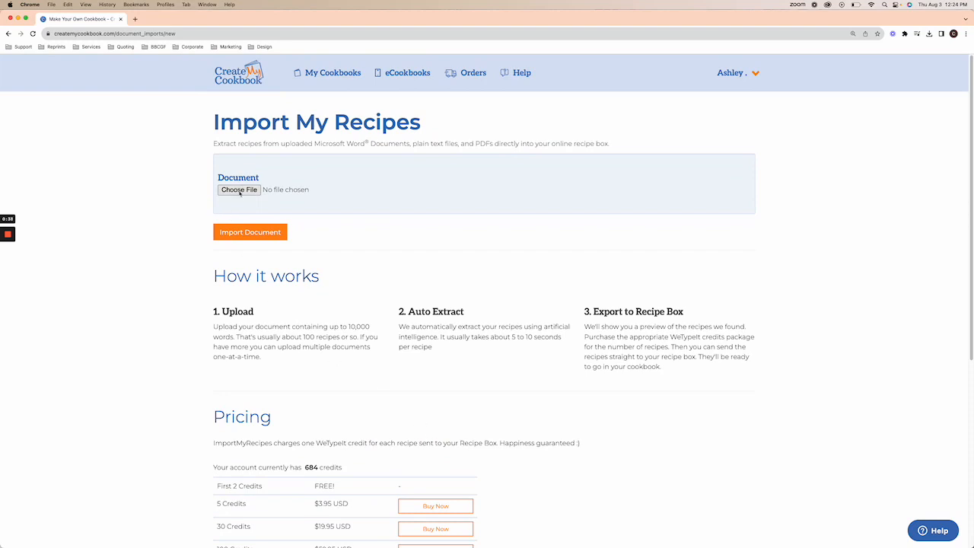
Step: Choose Recipes (1).pdf from the Downloads folder and import it for recipe extraction
left_click(240, 190)
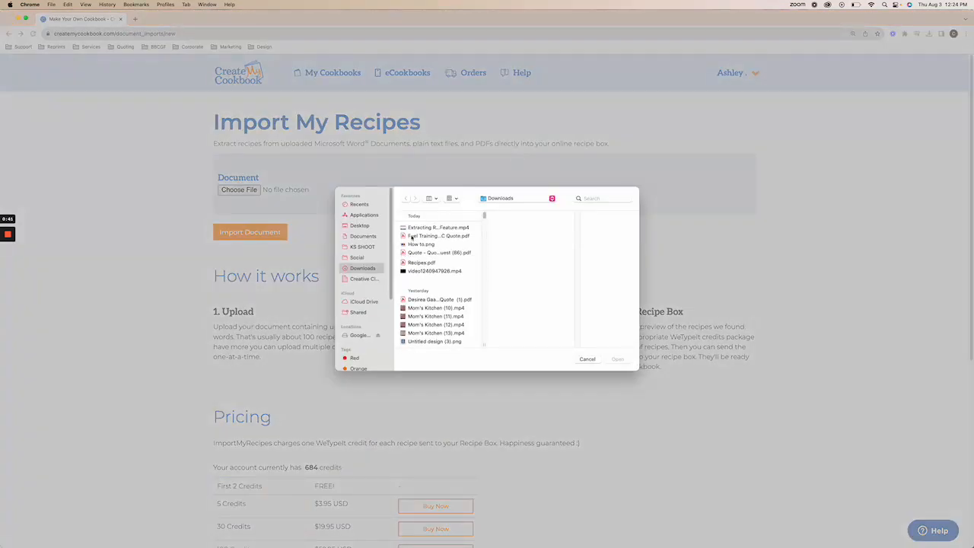
left_click(432, 261)
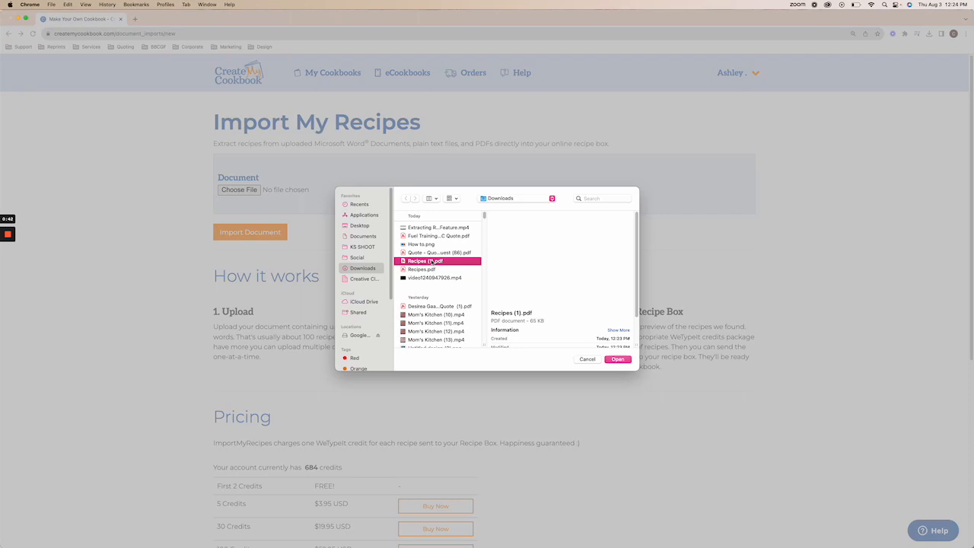
left_click(617, 361)
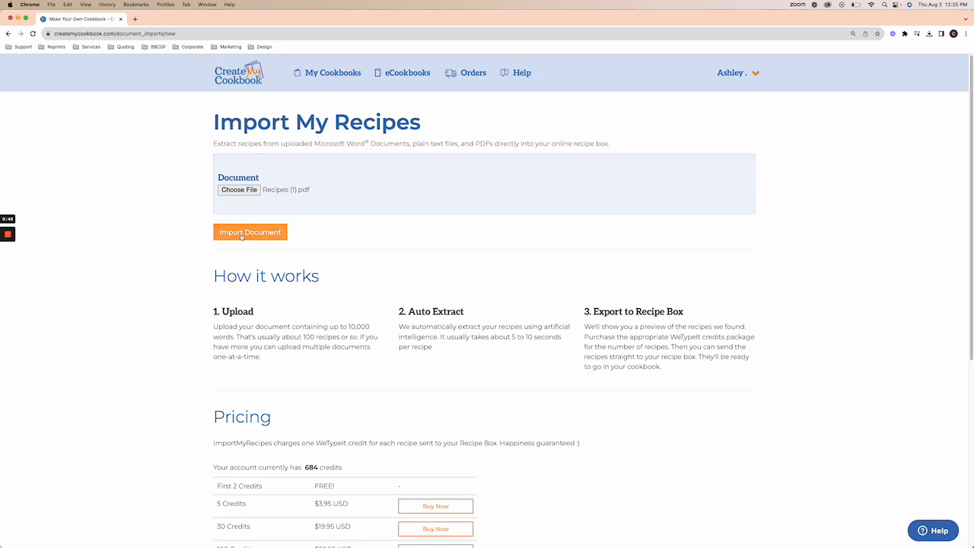
left_click(241, 234)
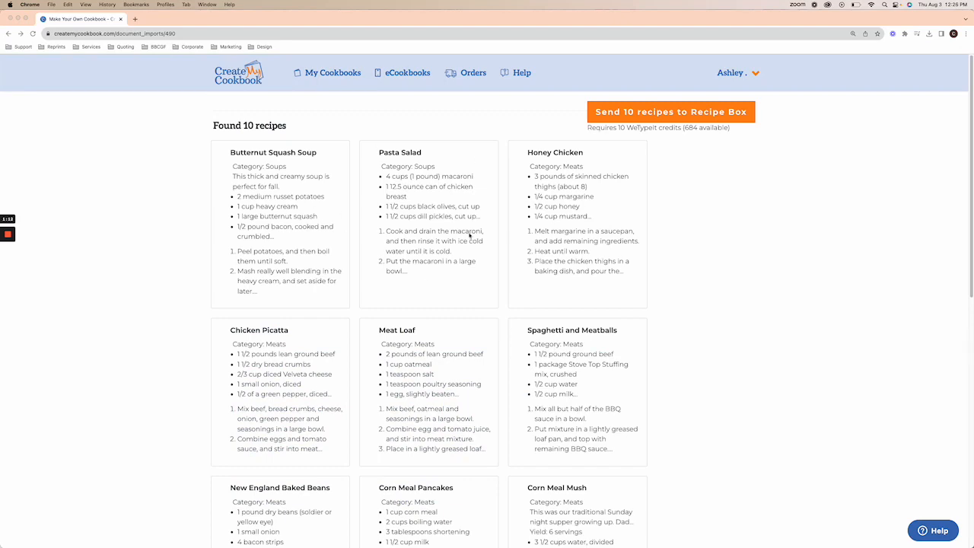
Step: Review the extracted recipes and the credits they require, and send them all to the Recipe Box
scroll(444, 441, "down", 5)
scroll(445, 442, "up", 5)
left_click_drag(589, 128, 718, 135)
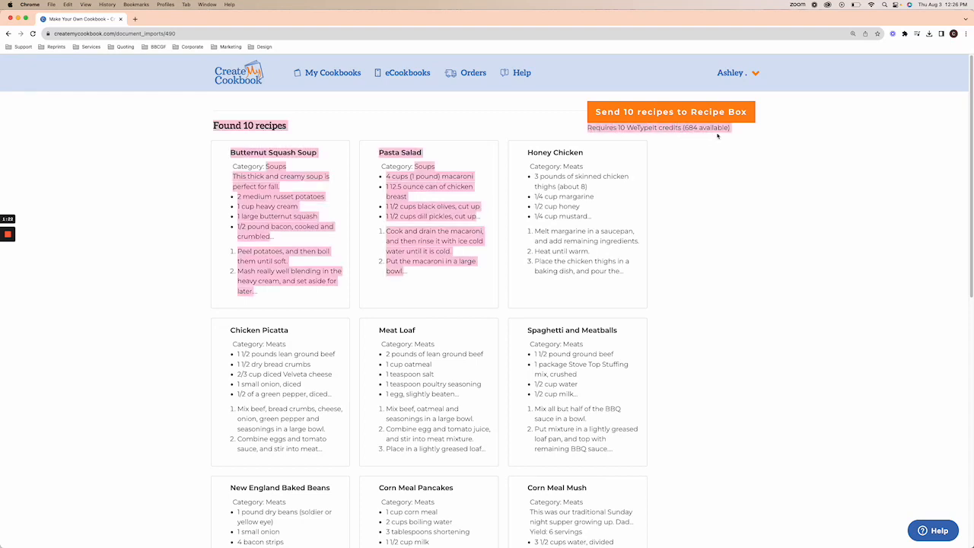
left_click(717, 137)
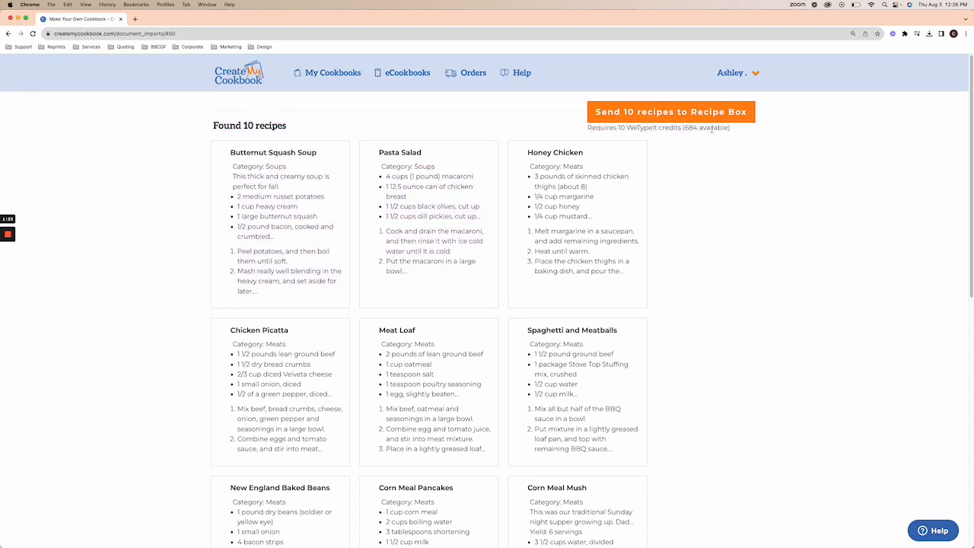
left_click(630, 112)
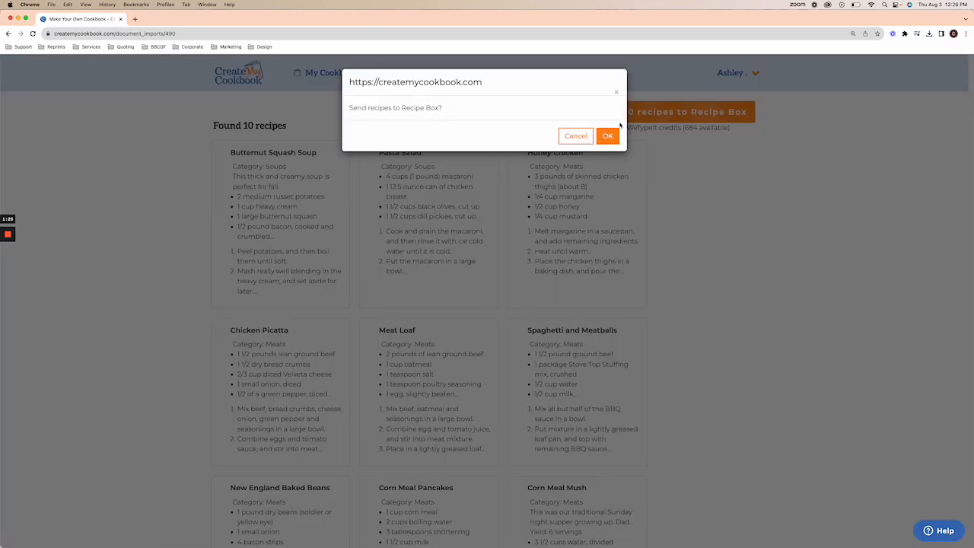
left_click(608, 137)
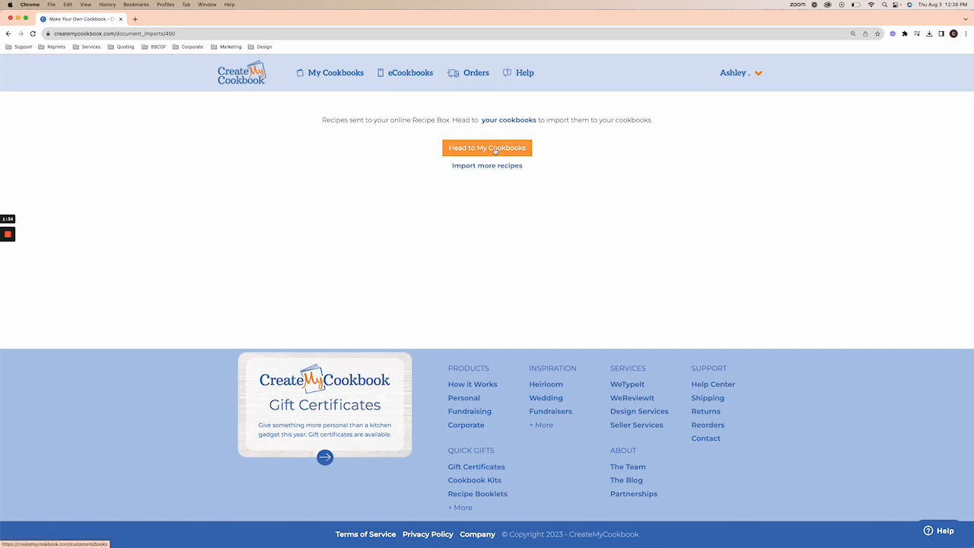
Step: Open the CMC Sample HBCB cookbook from My Cookbooks and display its Recipe Box
left_click(496, 150)
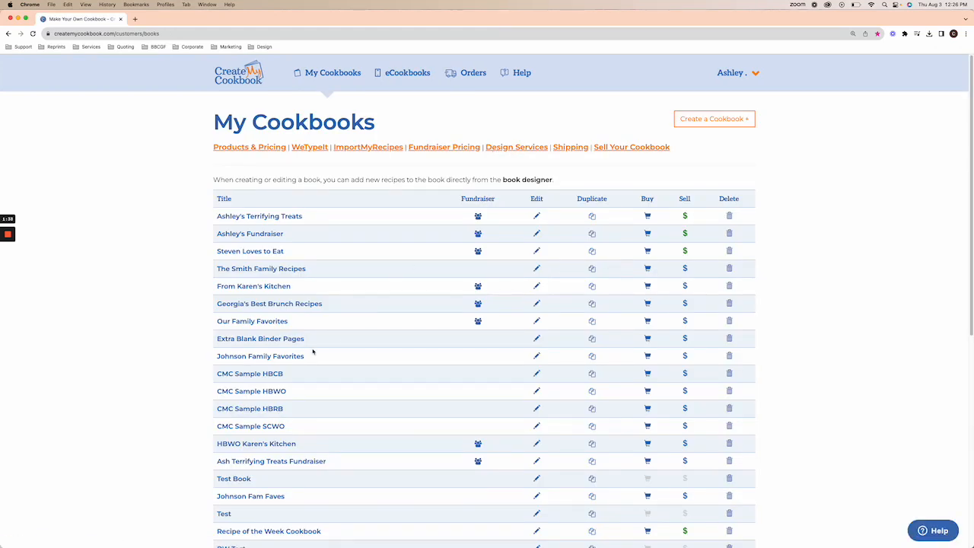
left_click(259, 374)
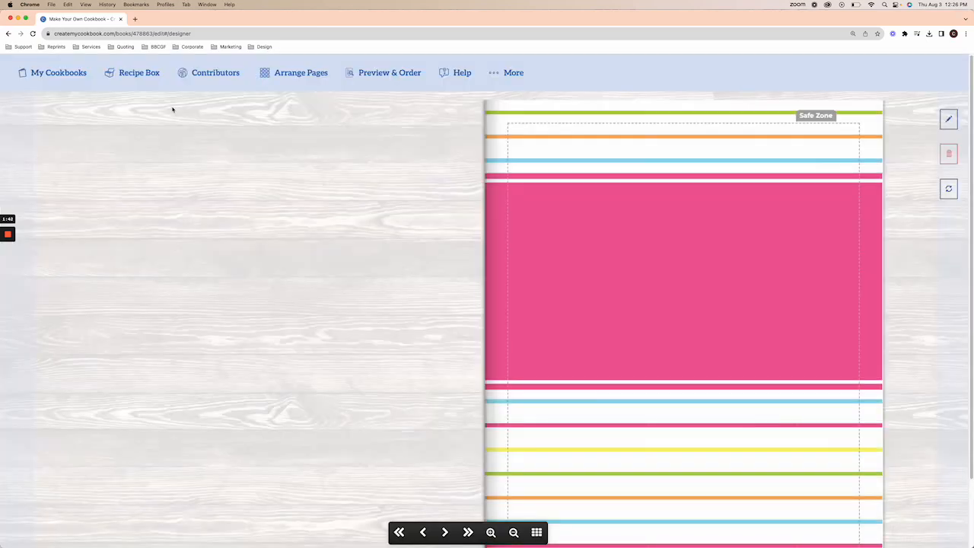
left_click(136, 73)
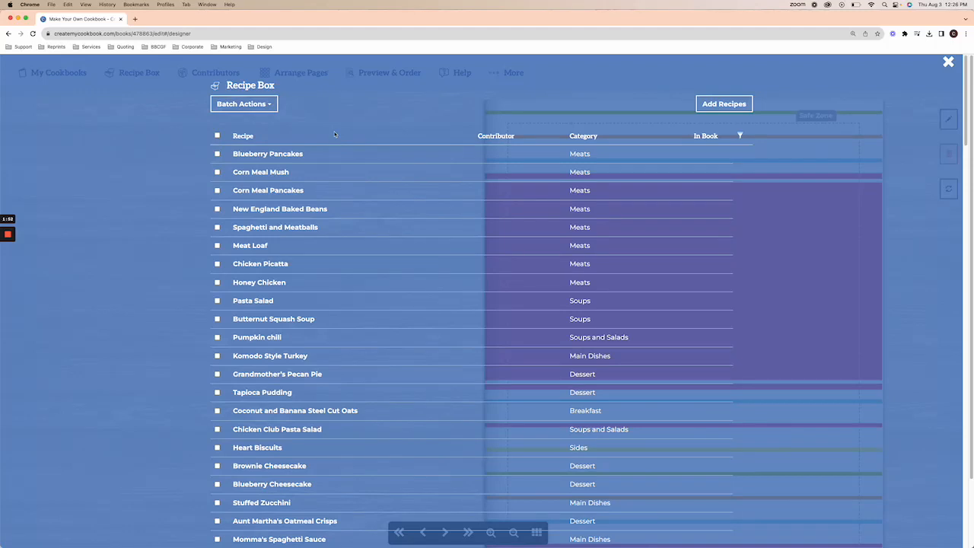
Step: Set the category of the six recipes from Blueberry Pancakes through Meat Loaf to Main Dishes in one batch
left_click(218, 154)
left_click(218, 173)
left_click(218, 190)
left_click(218, 209)
left_click(218, 228)
left_click(218, 246)
left_click(265, 107)
left_click(245, 135)
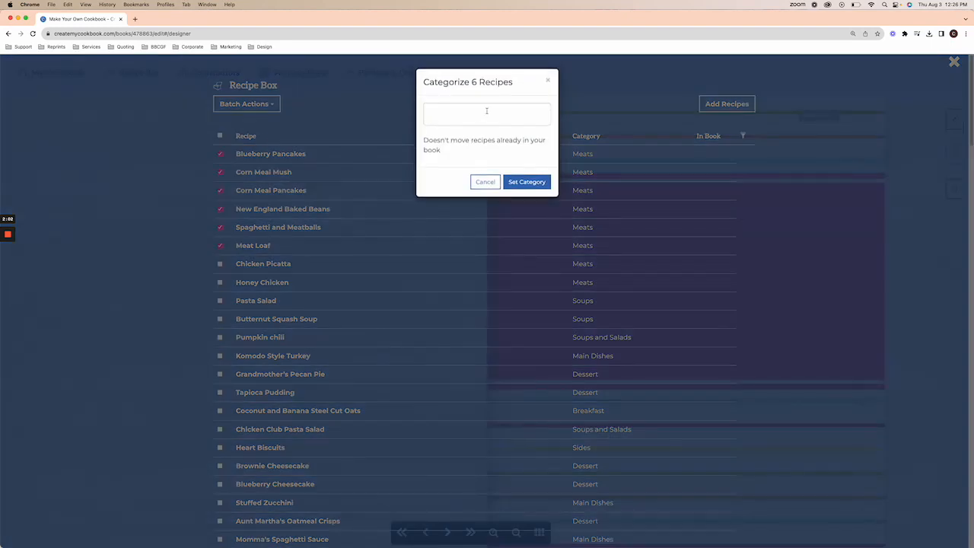
left_click(486, 111)
type("Main")
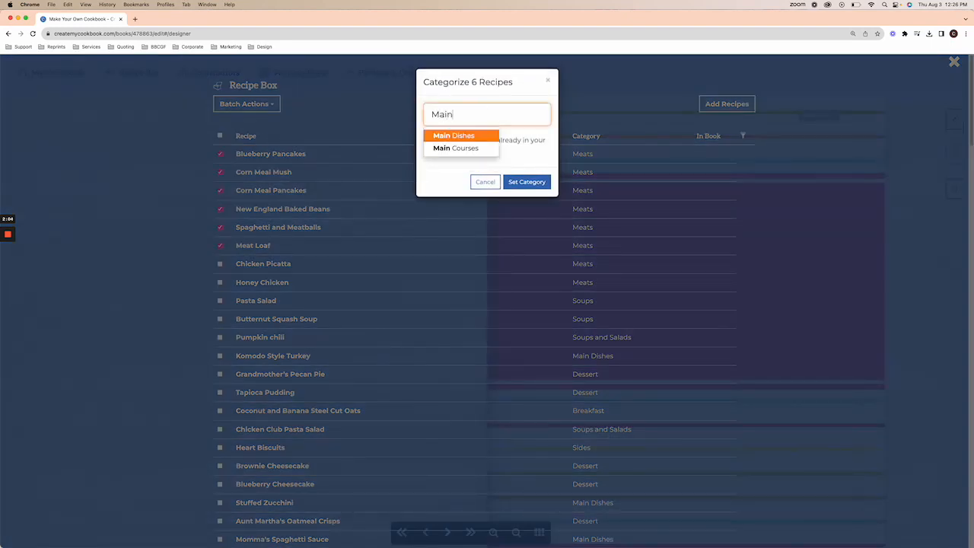
left_click(477, 137)
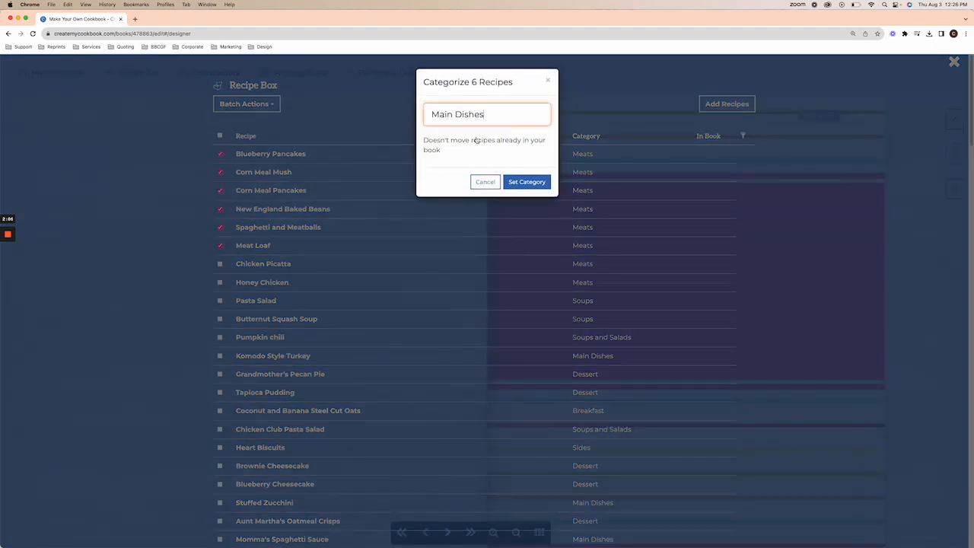
left_click(534, 182)
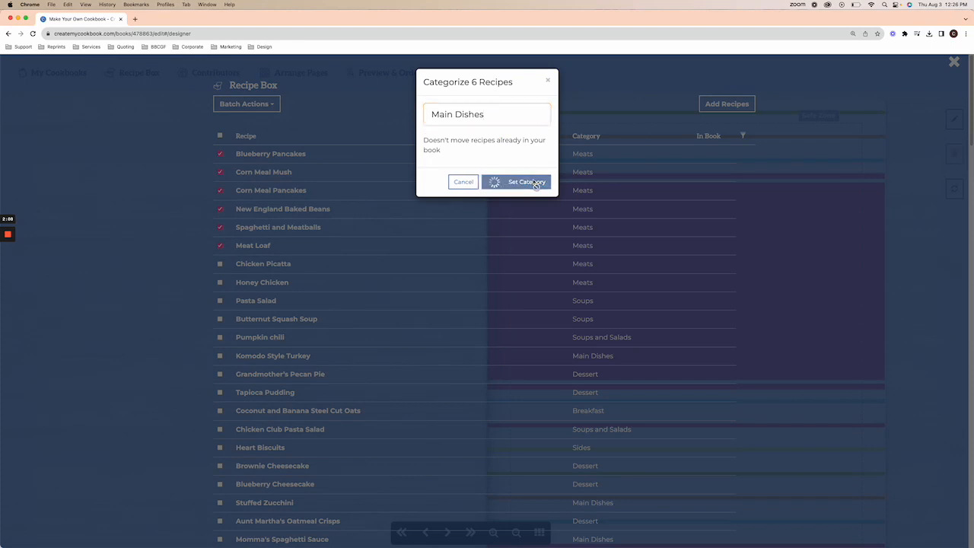
Step: Filter the Recipe Box by in-book status, first with Yes and finally with No to list recipes not in the book
left_click(742, 137)
left_click(722, 139)
left_click(714, 149)
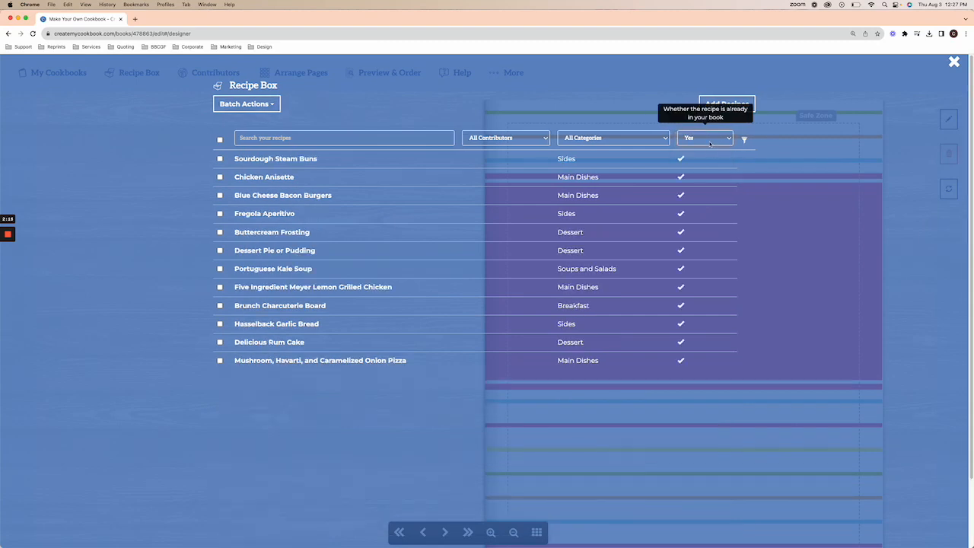
left_click(710, 139)
left_click(706, 148)
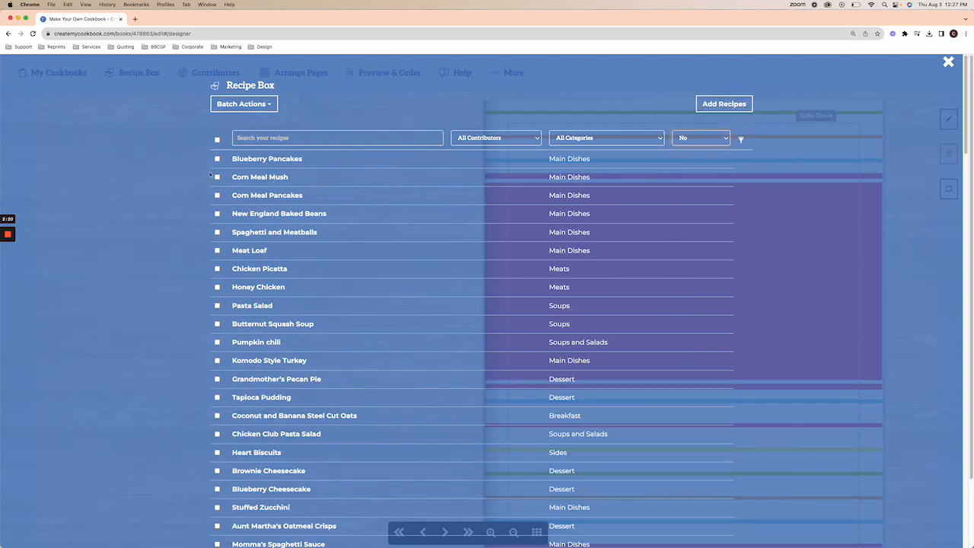
Step: Insert pages for all the filtered recipes using the Full Page Recipe layout, placed in their appropriate sections with continuation pages if necessary
left_click(218, 140)
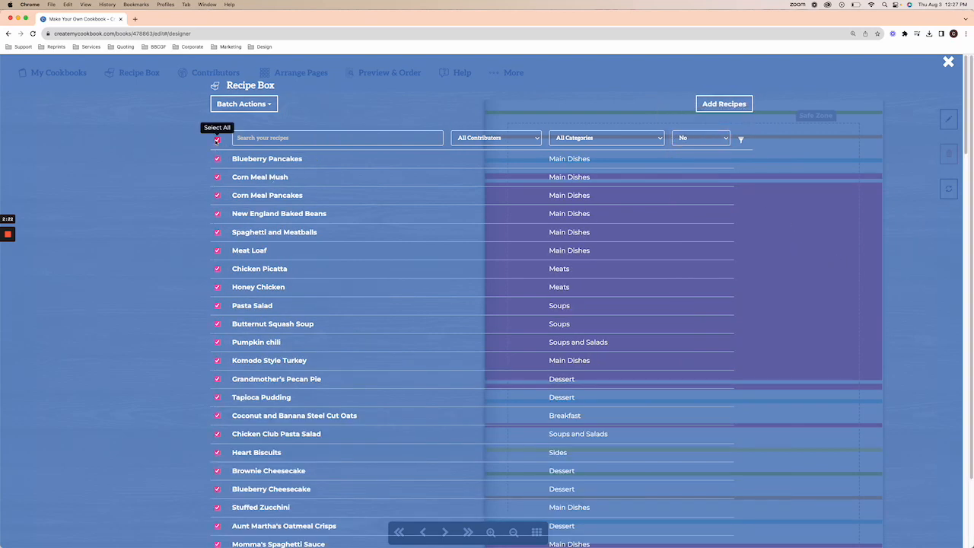
left_click(242, 104)
left_click(262, 122)
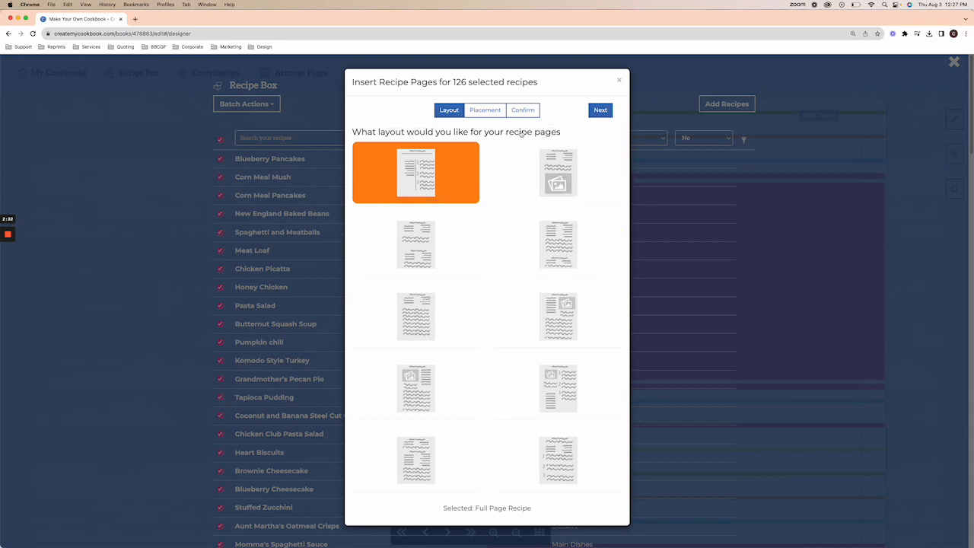
left_click(601, 111)
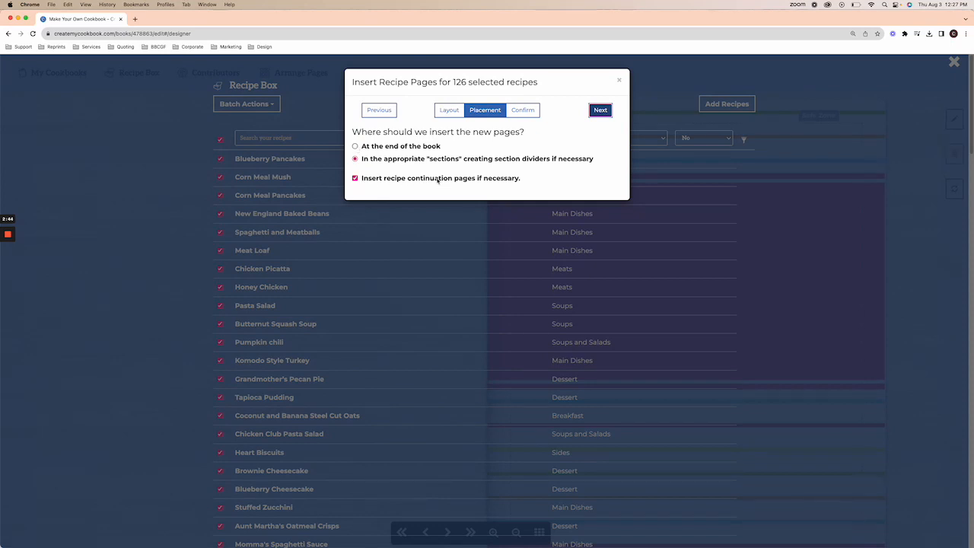
left_click(602, 110)
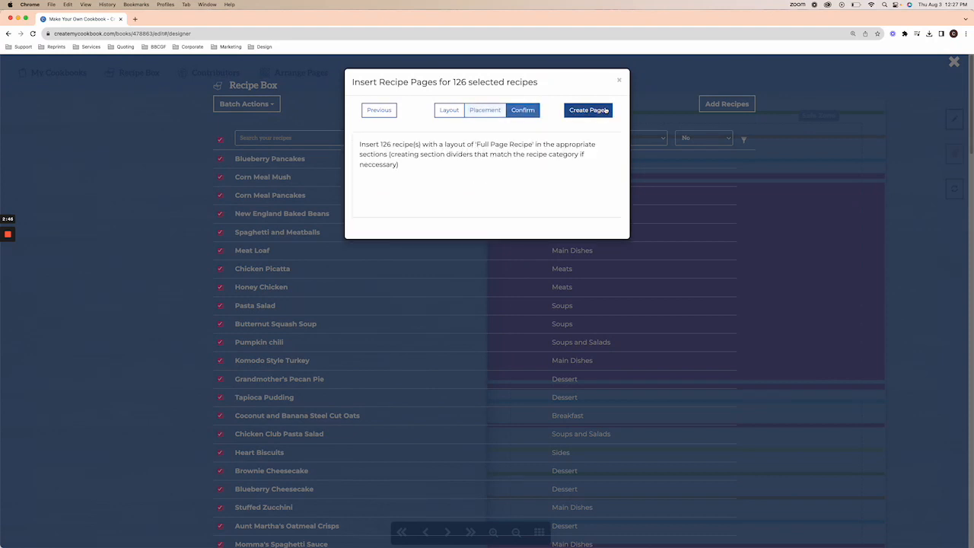
left_click(604, 111)
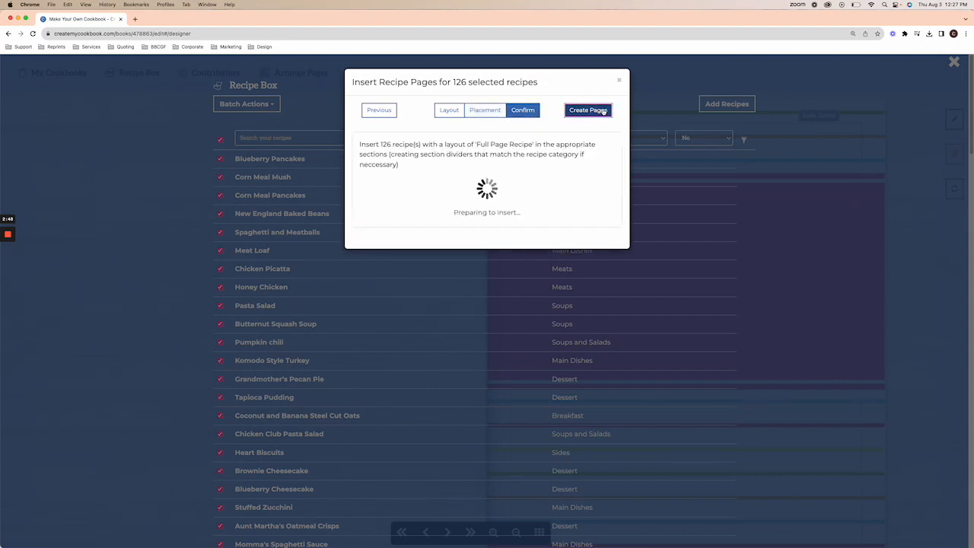